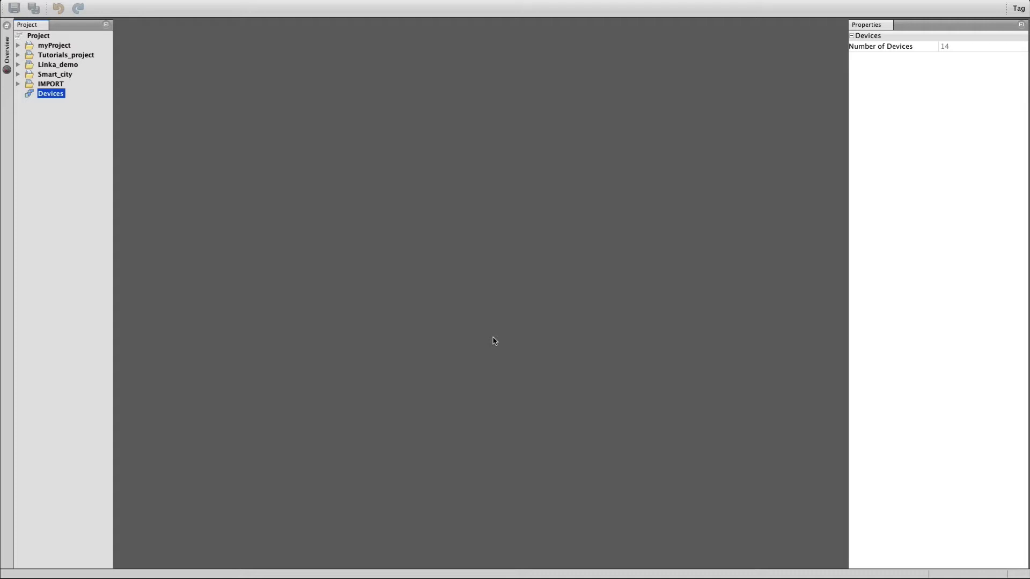
- Create a new empty project in the S7-1500 directory
left_click(40, 36)
left_click(103, 9)
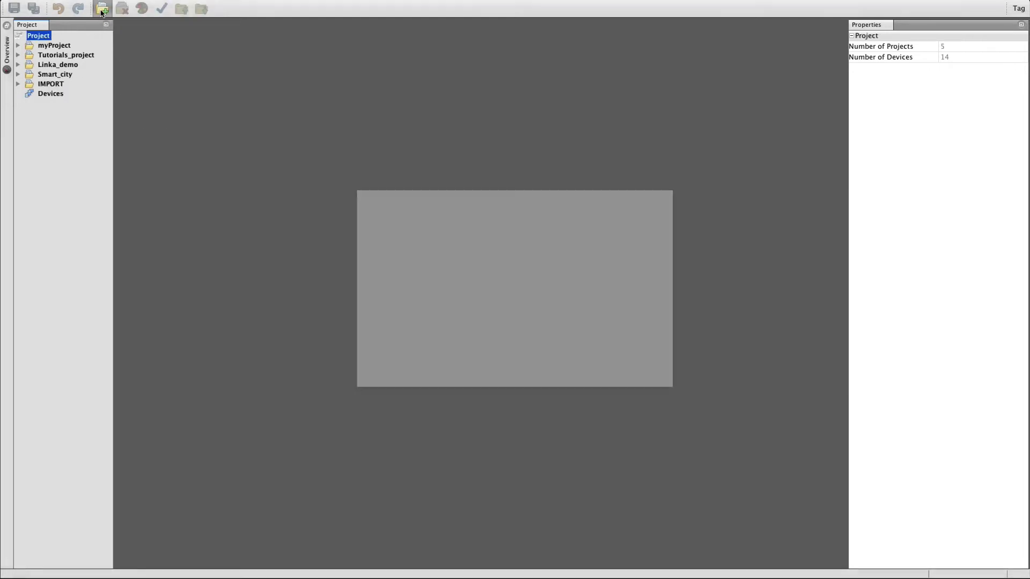
left_click(614, 234)
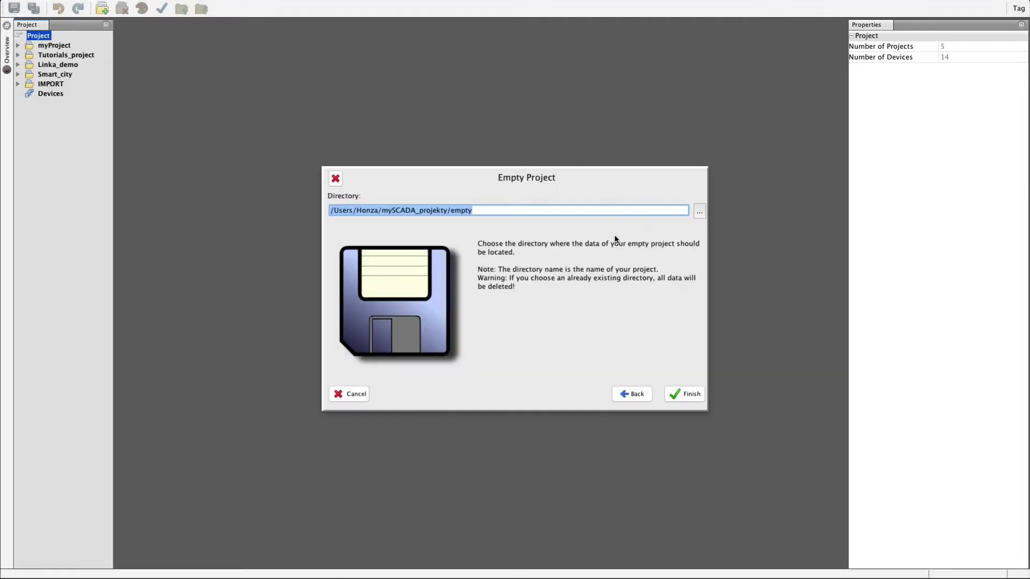
left_click_drag(485, 210, 452, 210)
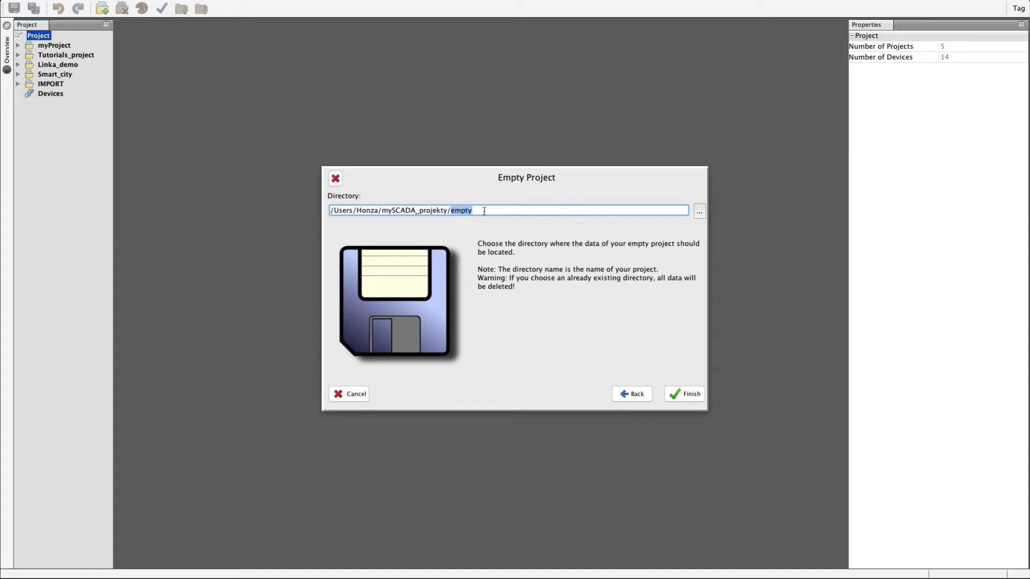
type("S7-1500")
left_click(687, 394)
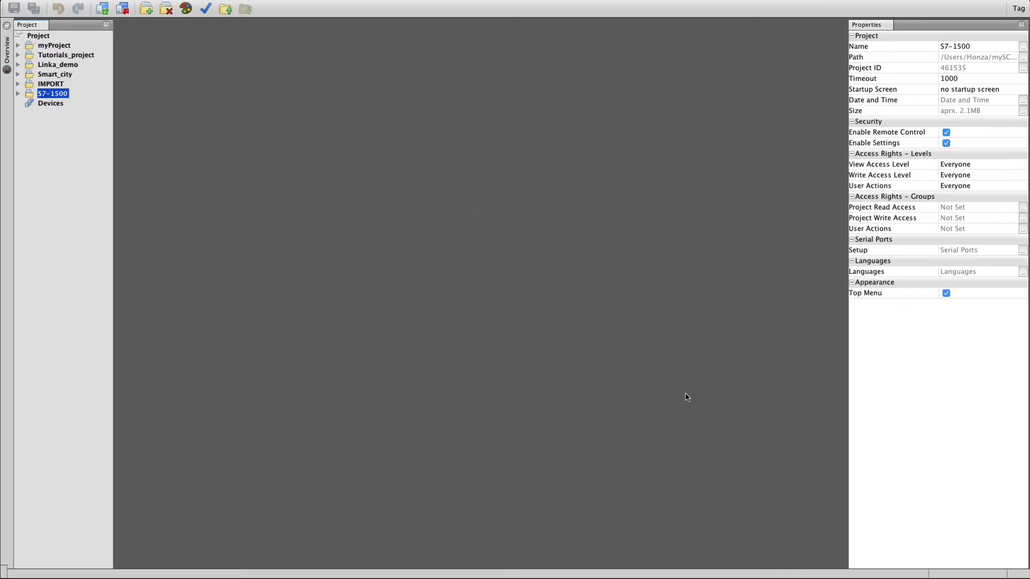
- Add a device-based 1920x1080 view, view1, to the project's Views
left_click(18, 94)
left_click(51, 105)
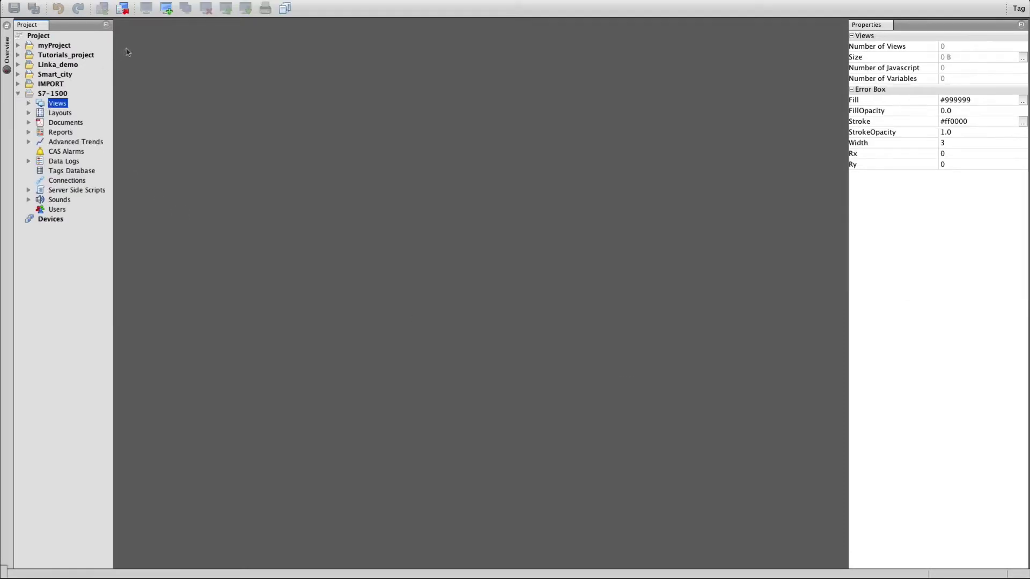
left_click(167, 8)
type("view1")
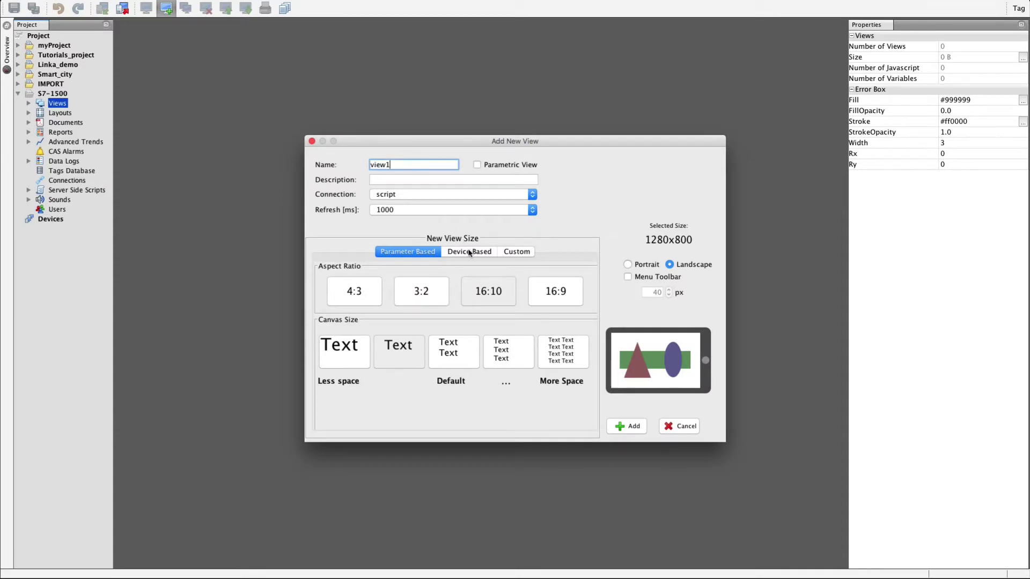
left_click(469, 252)
left_click(438, 326)
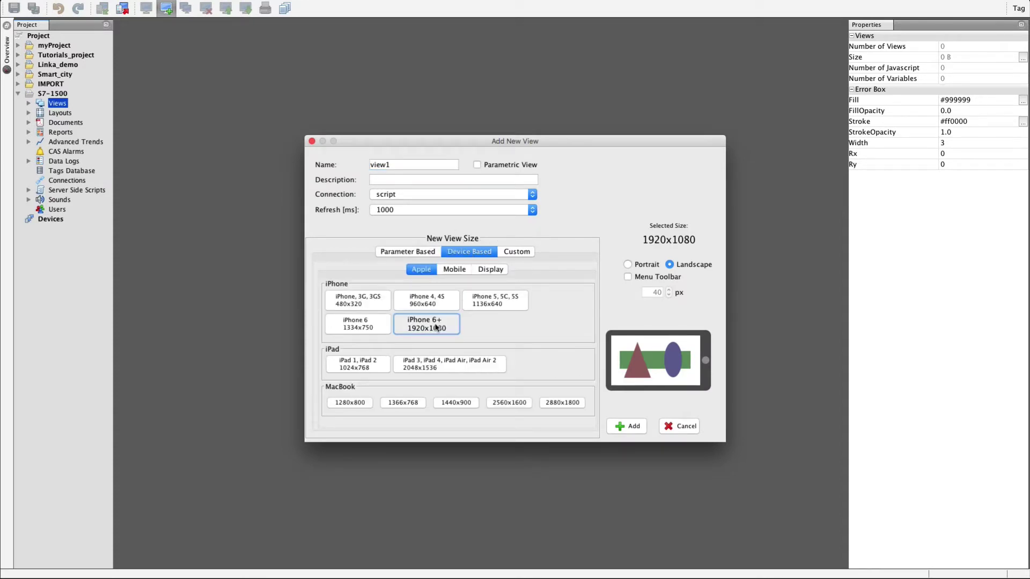
left_click(628, 427)
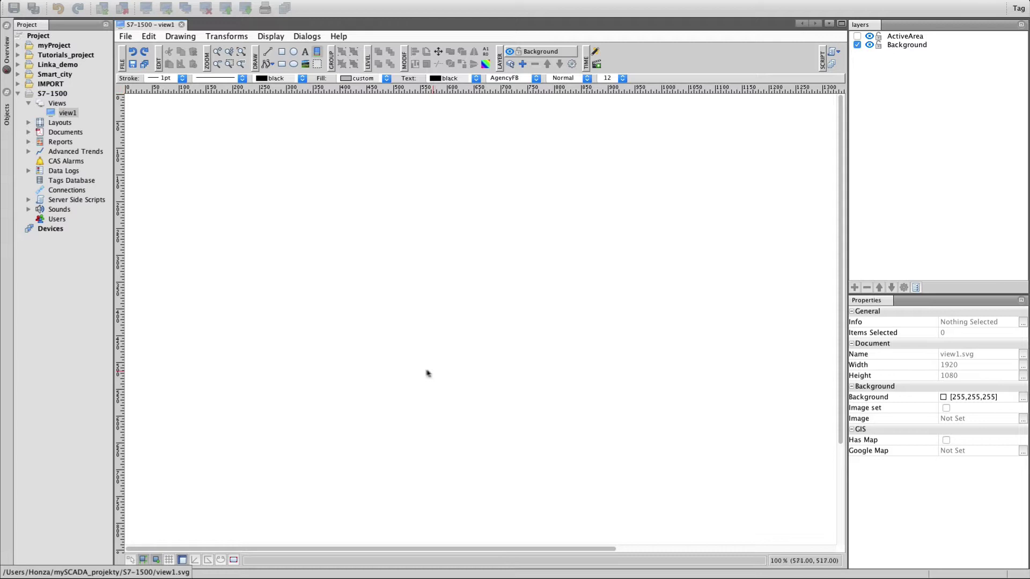
- Start a new PLC connection of type OPC UA from the Connections editor
left_click(65, 190)
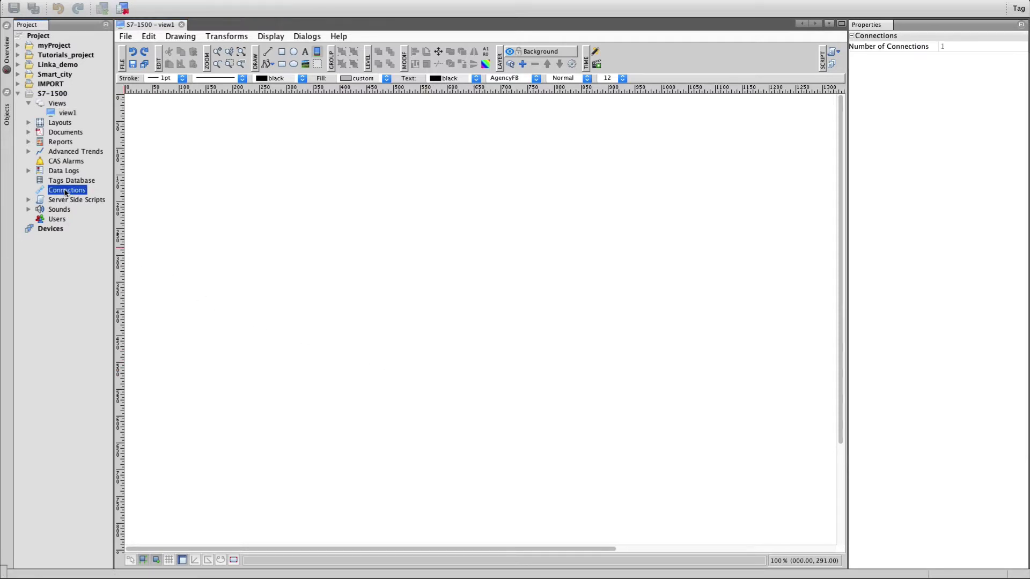
double_click(64, 190)
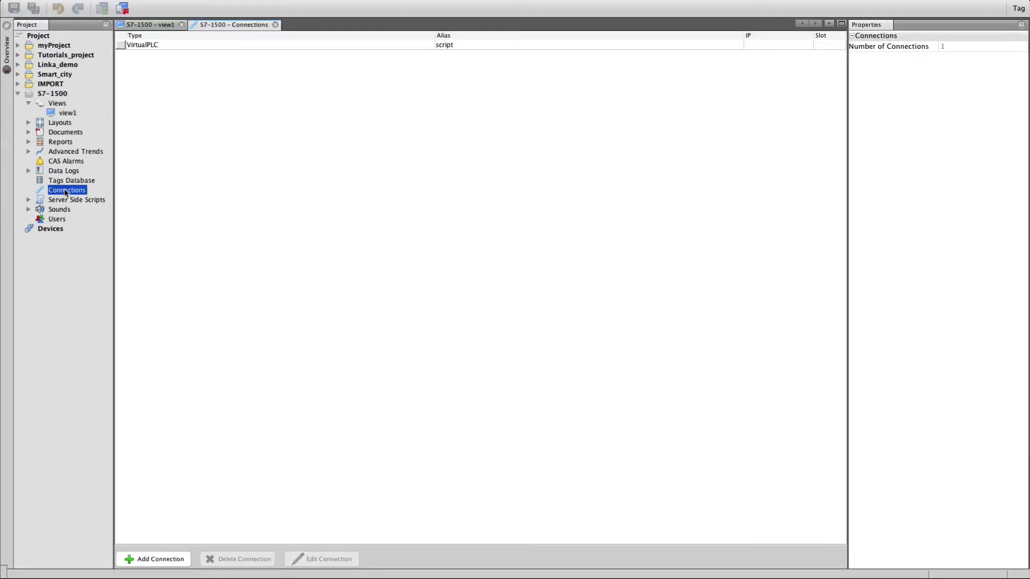
left_click(159, 559)
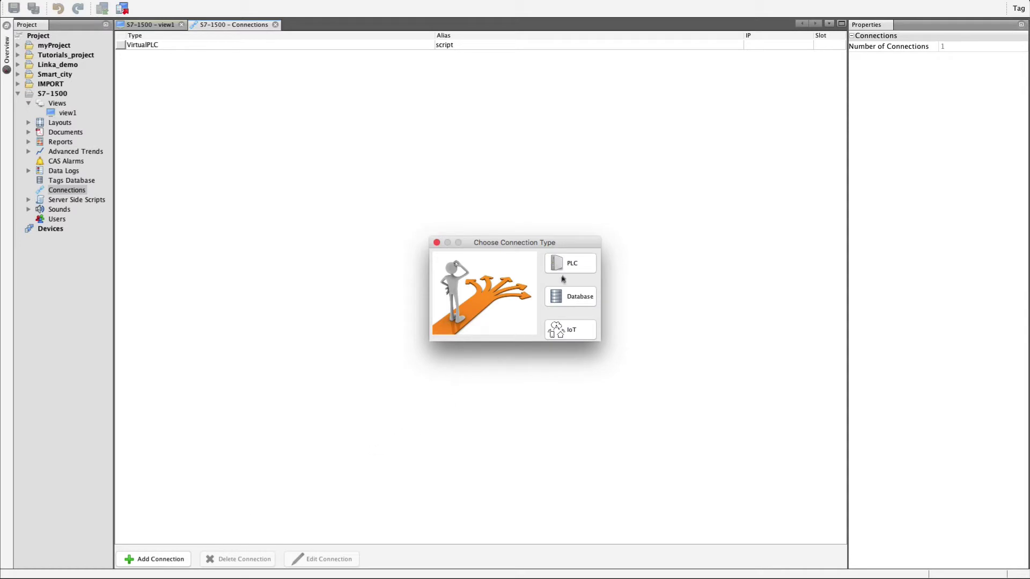
left_click(572, 263)
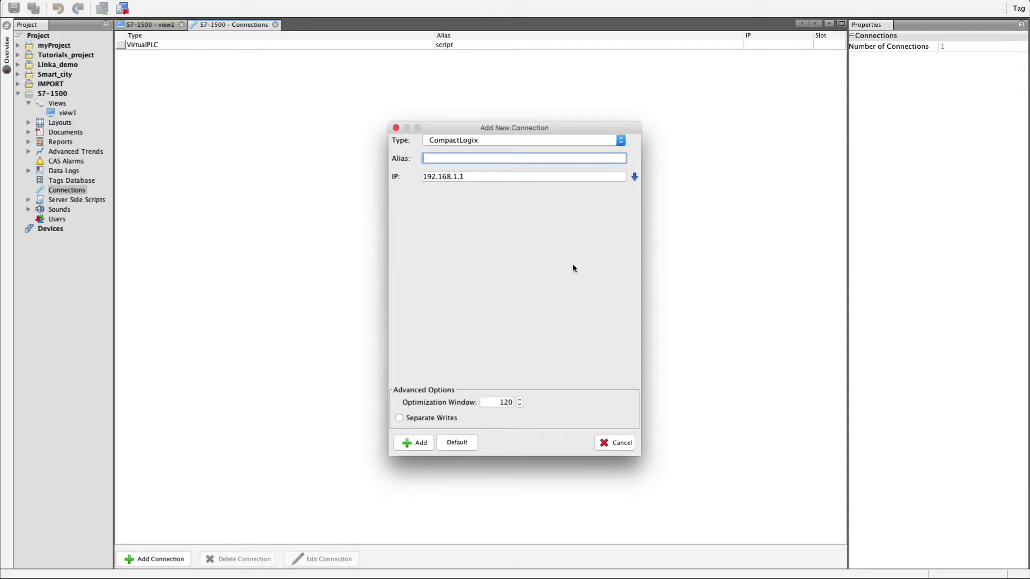
left_click(621, 142)
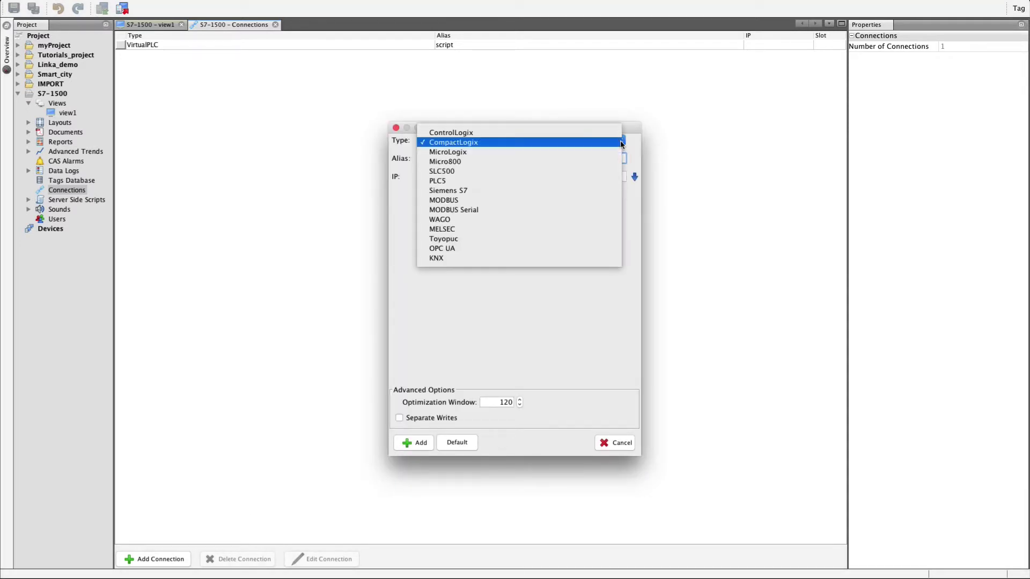
left_click(459, 249)
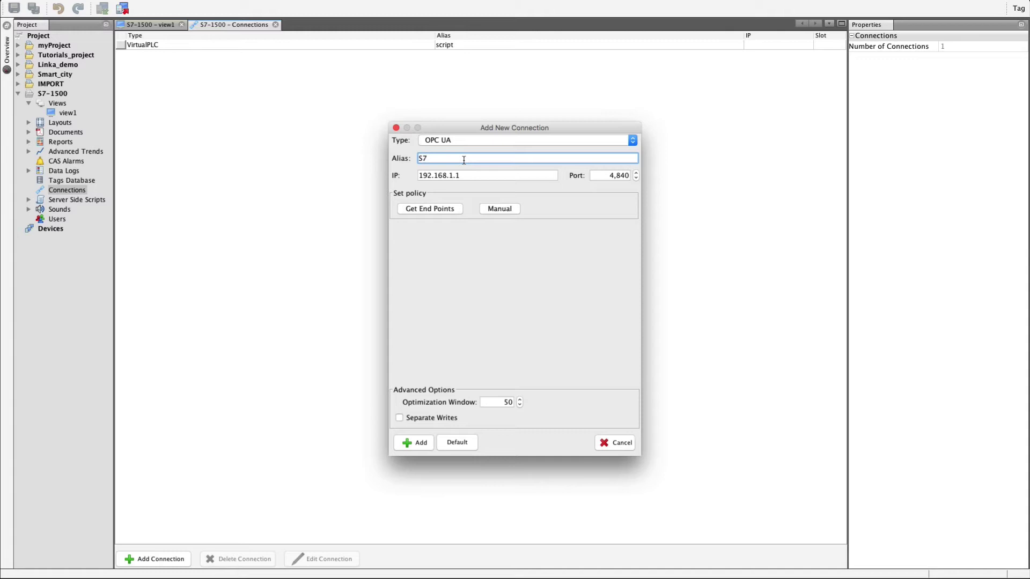
- Set IP 192.168.3.1, port 4840, alias S7, read endpoints, and add the connection
left_click(453, 175)
type("3")
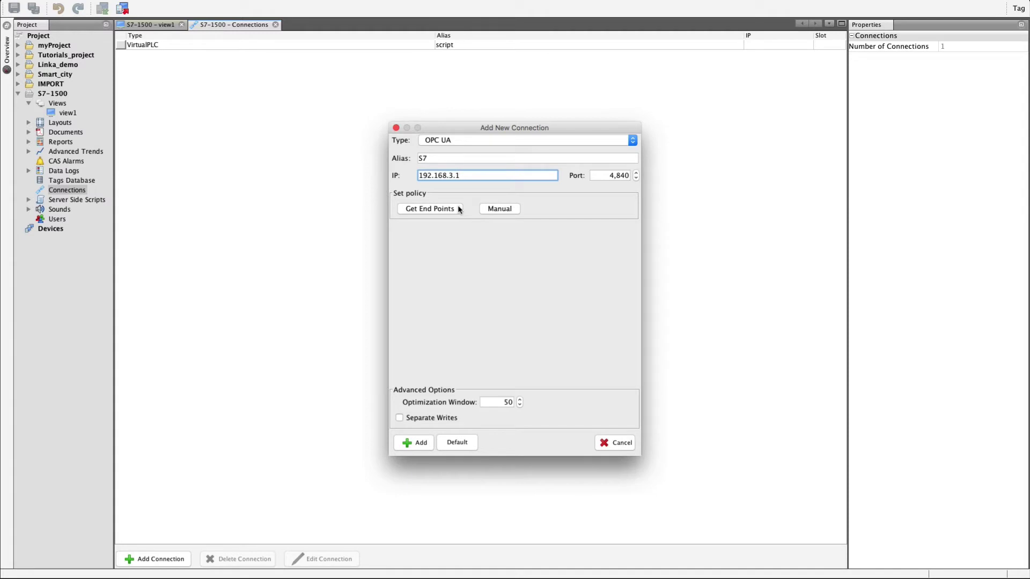
left_click(457, 209)
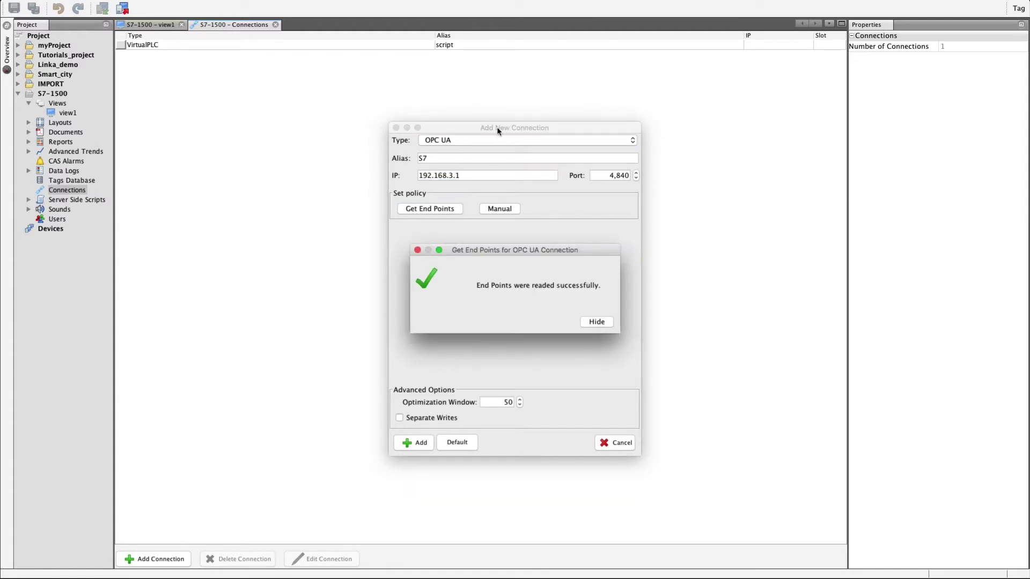
left_click(596, 321)
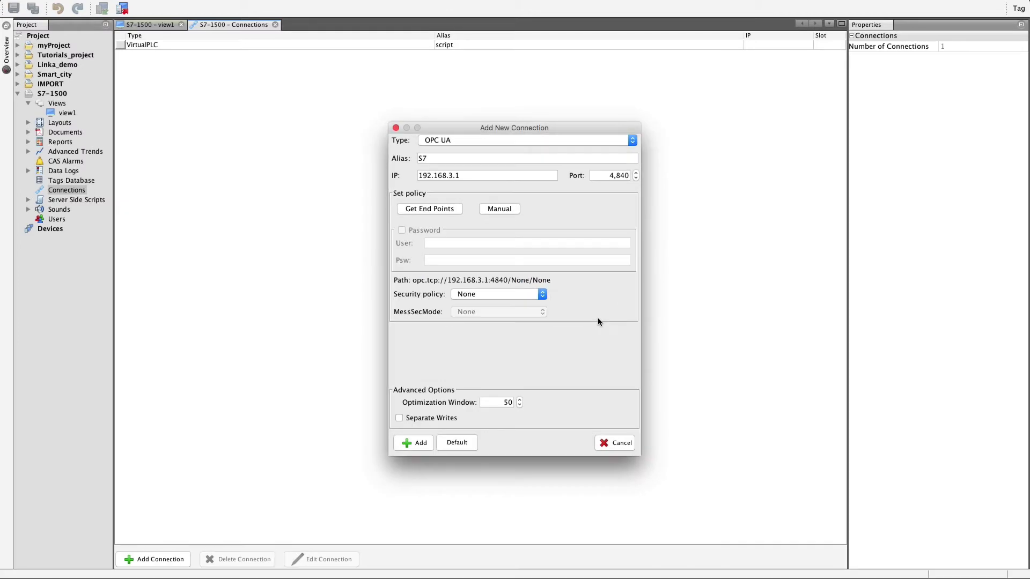
left_click(416, 443)
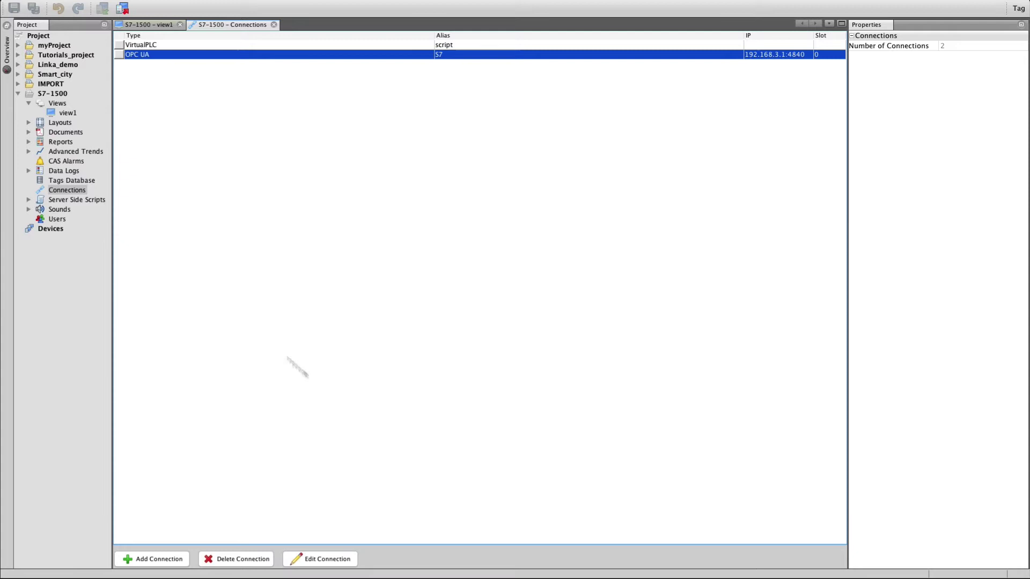
- Create tag1 in the tag database, addressed to A01 > OperatingMode on the S7 connection
double_click(71, 180)
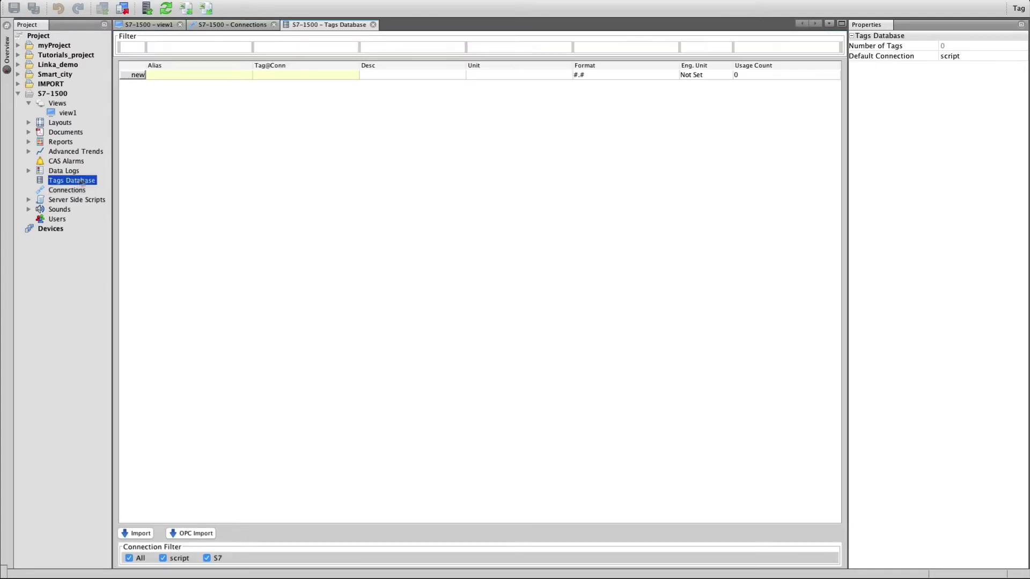
double_click(355, 76)
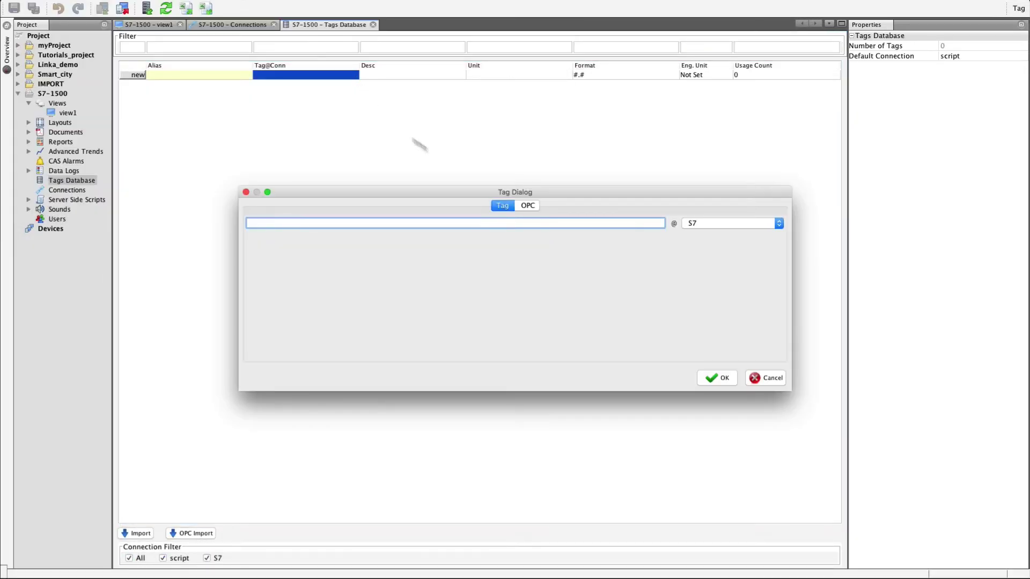
left_click(528, 206)
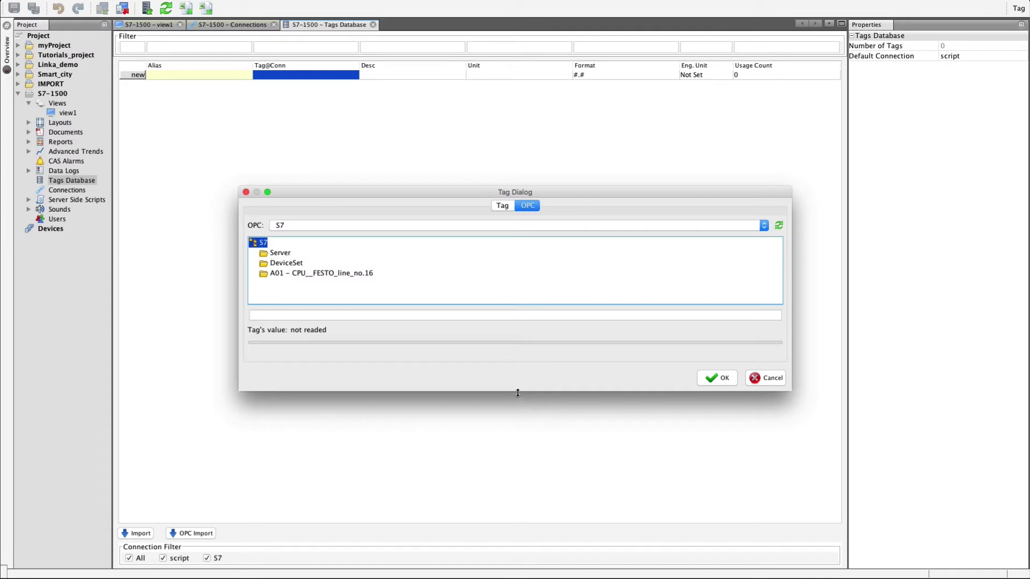
left_click_drag(516, 391, 528, 539)
double_click(295, 274)
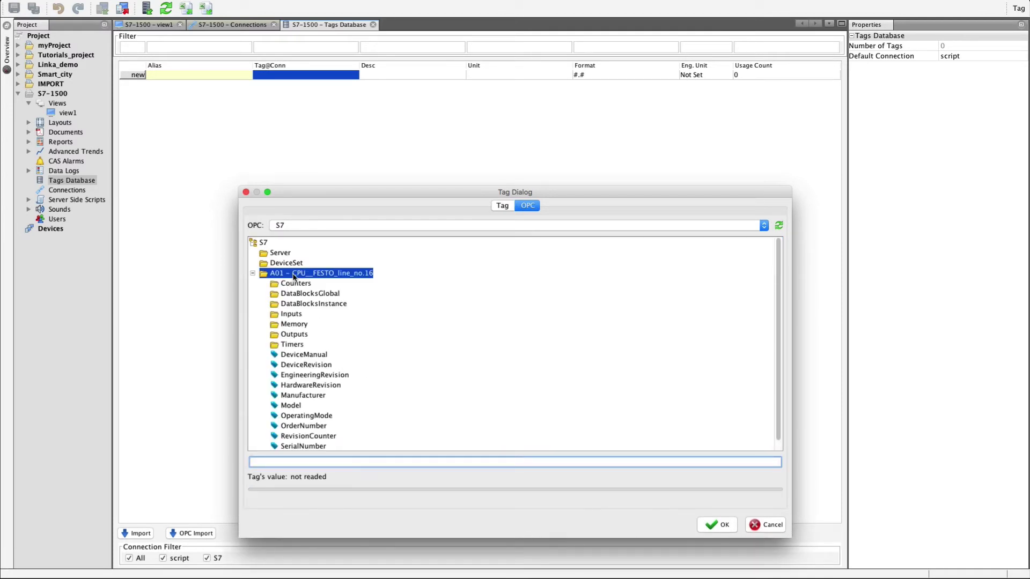
left_click(305, 415)
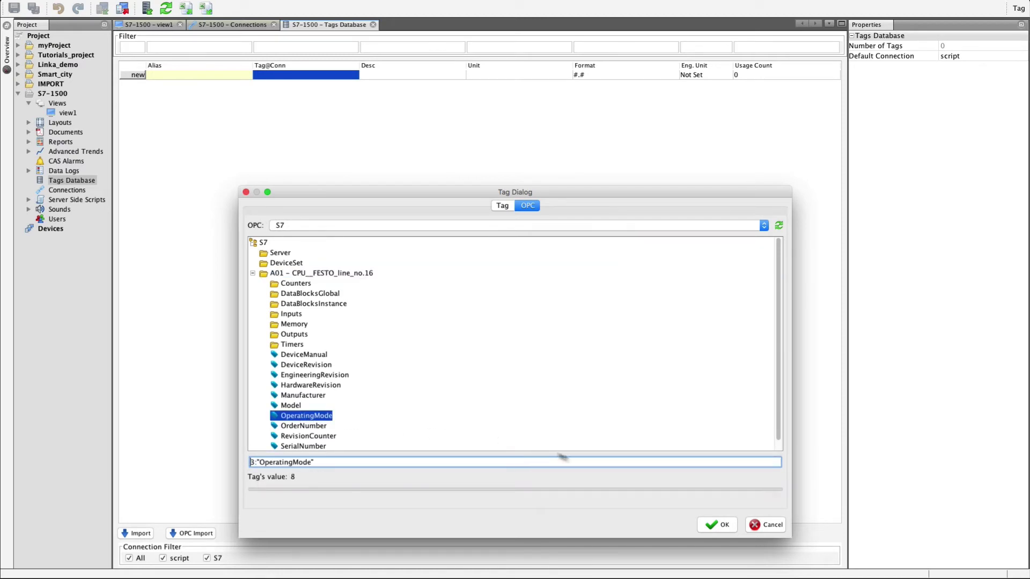
left_click(722, 524)
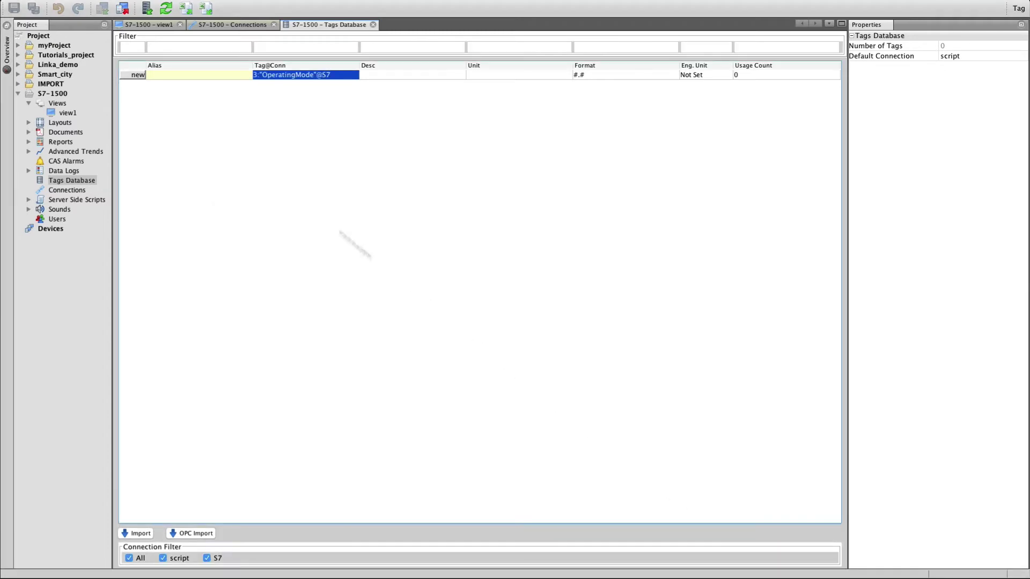
left_click(181, 79)
type("tag1")
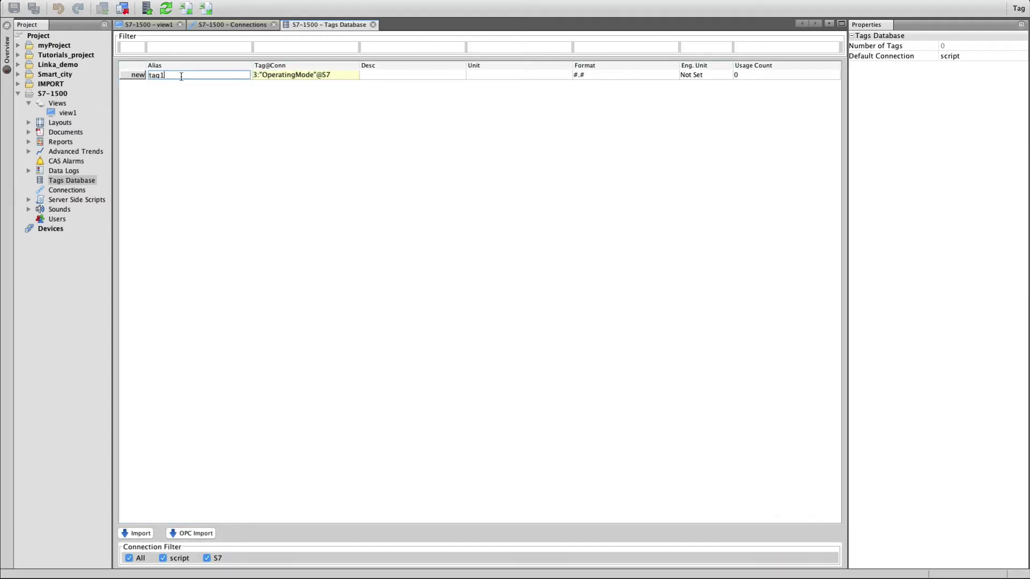
key("Return")
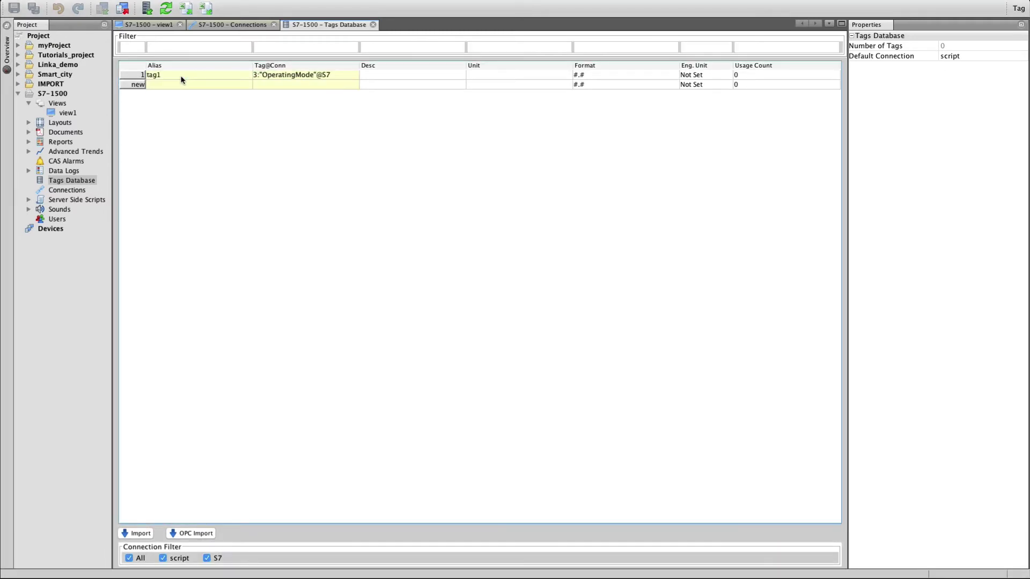
- On view1, set the mV gauge's Tag property to tag1 from the Tag database
left_click(149, 25)
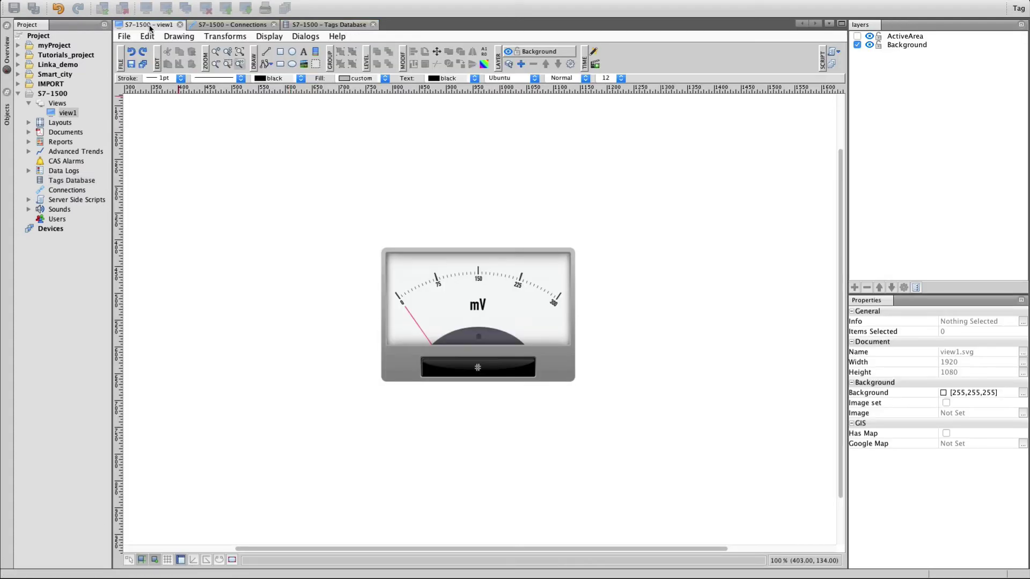
left_click(482, 291)
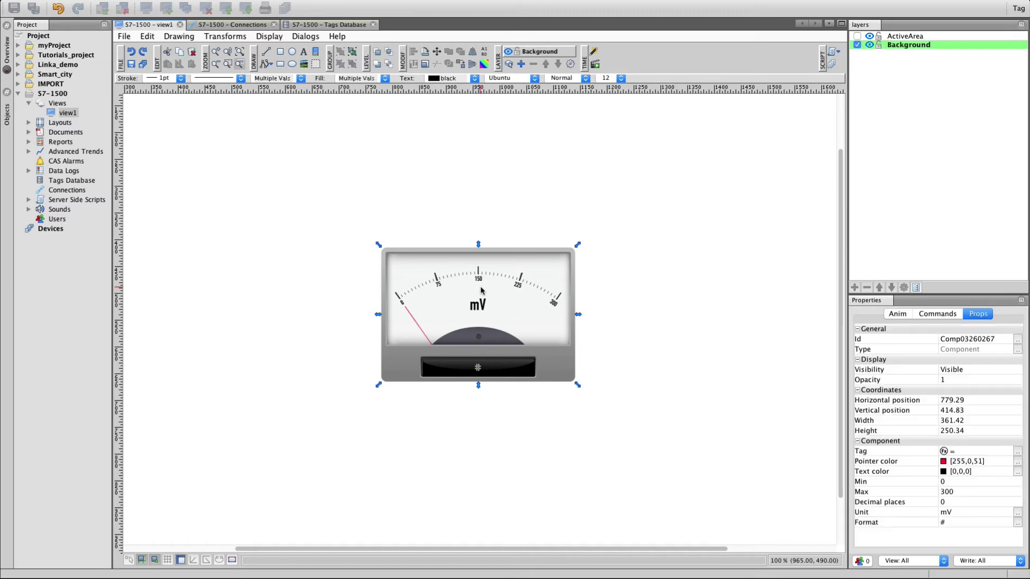
left_click(1019, 452)
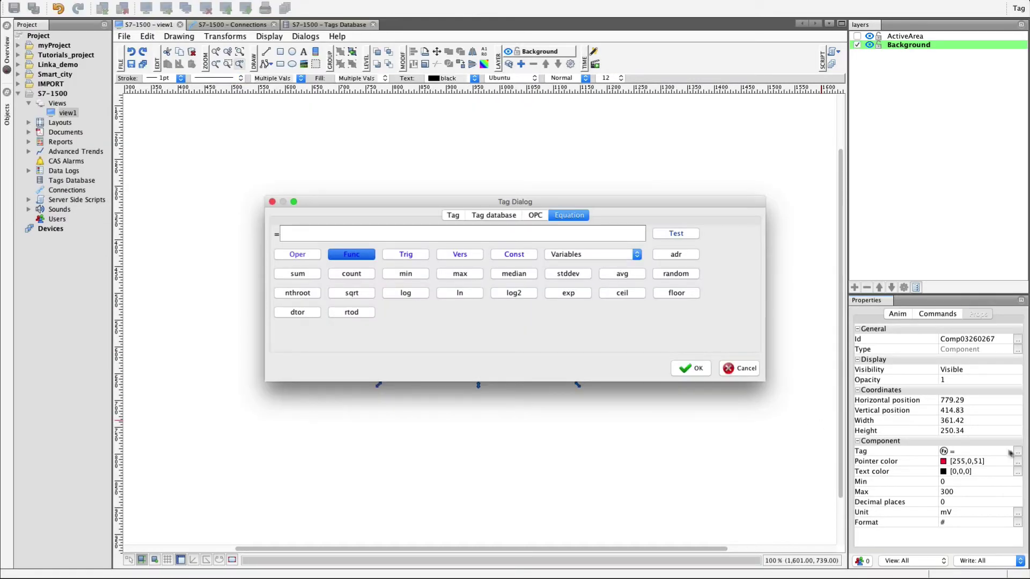
left_click(495, 216)
left_click(412, 243)
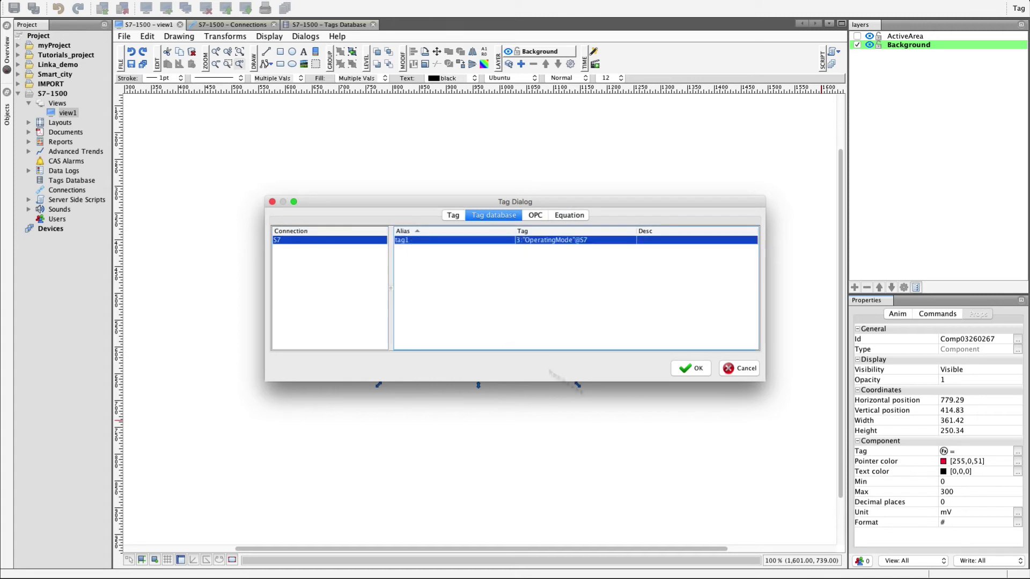
left_click(690, 368)
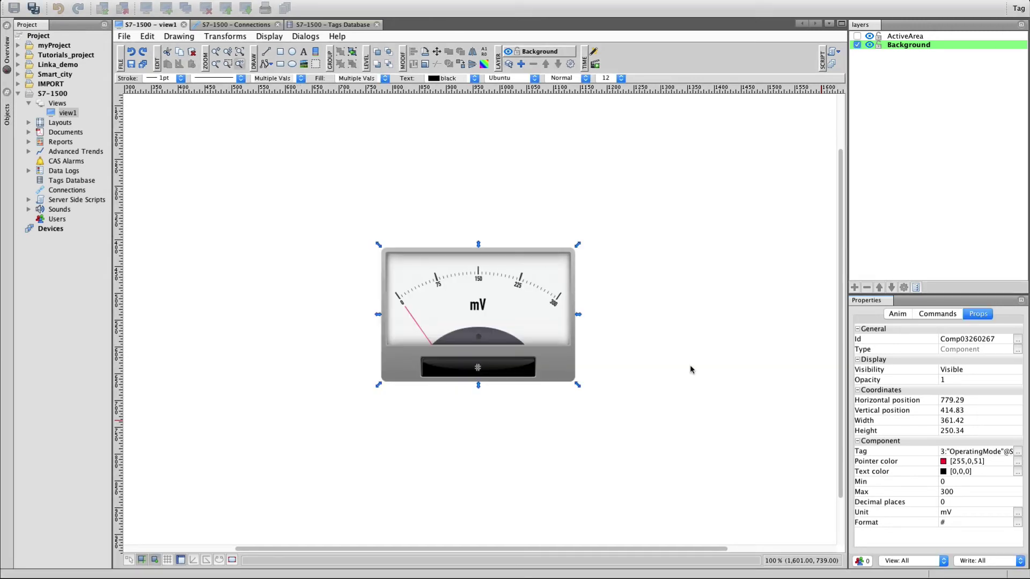